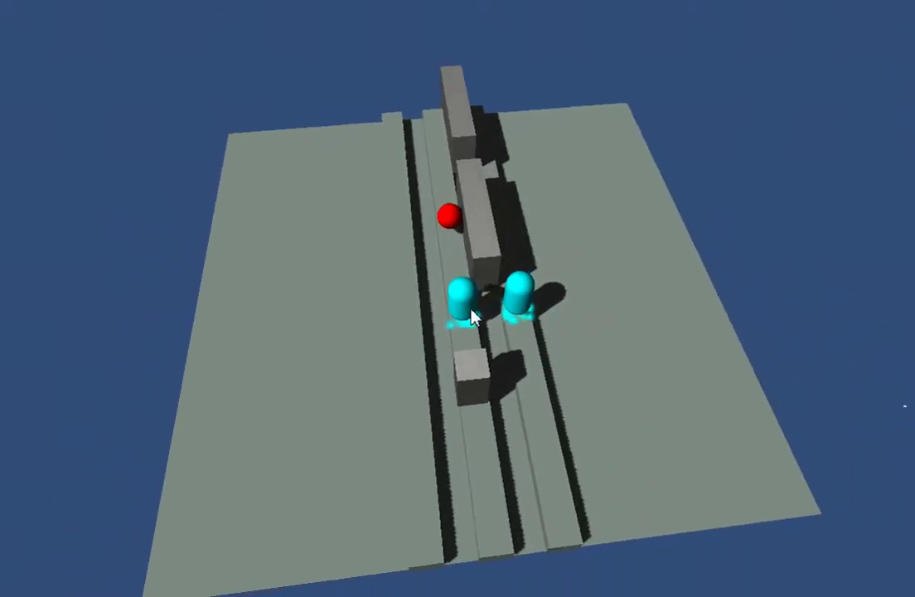
Select the Warrior to show its 10/10 HP, Attack And Jump Back action, and movement tiles.
left_click(472, 302)
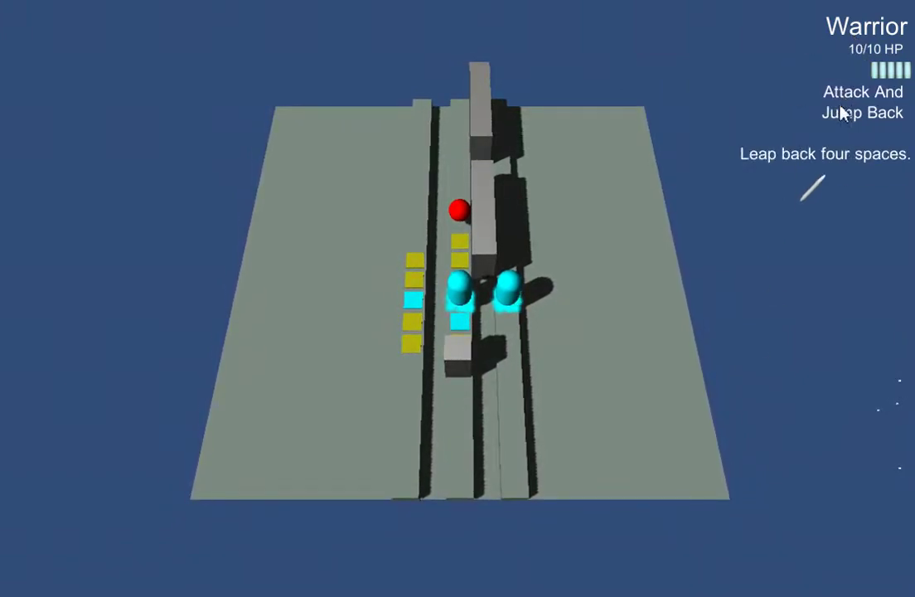
mouse_move(862, 102)
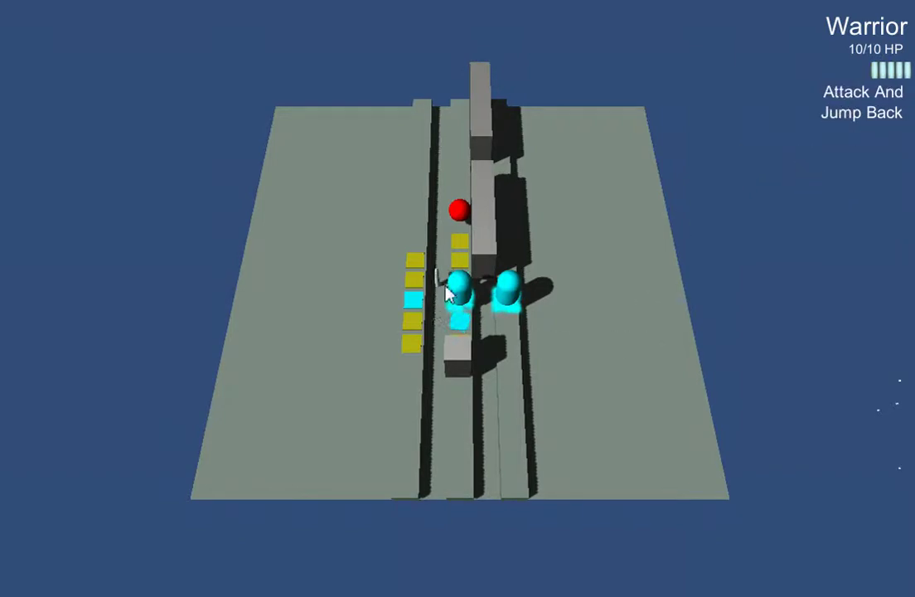
Move the Warrior beside the red enemy and the Rogue behind it, then check both units' HP.
left_click(465, 253)
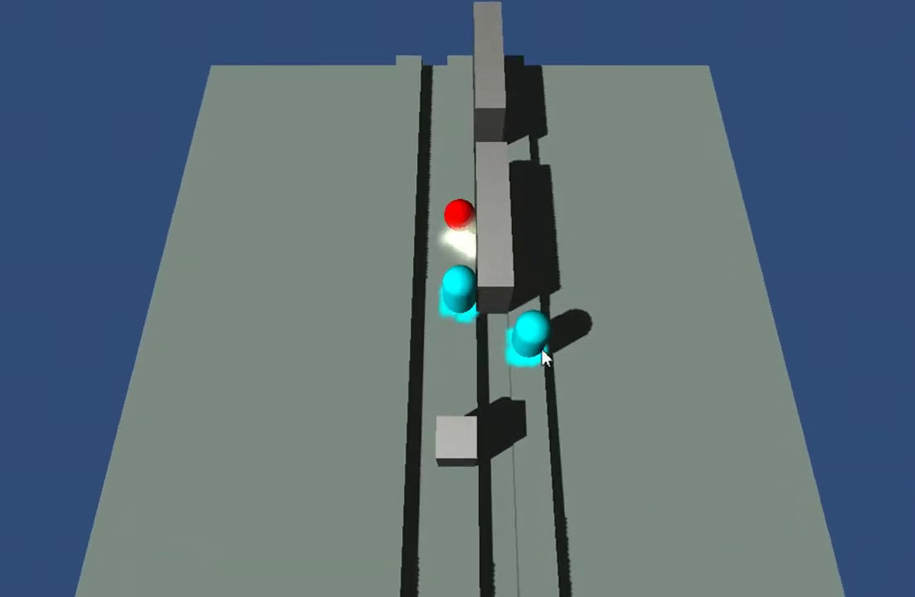
left_click(365, 279)
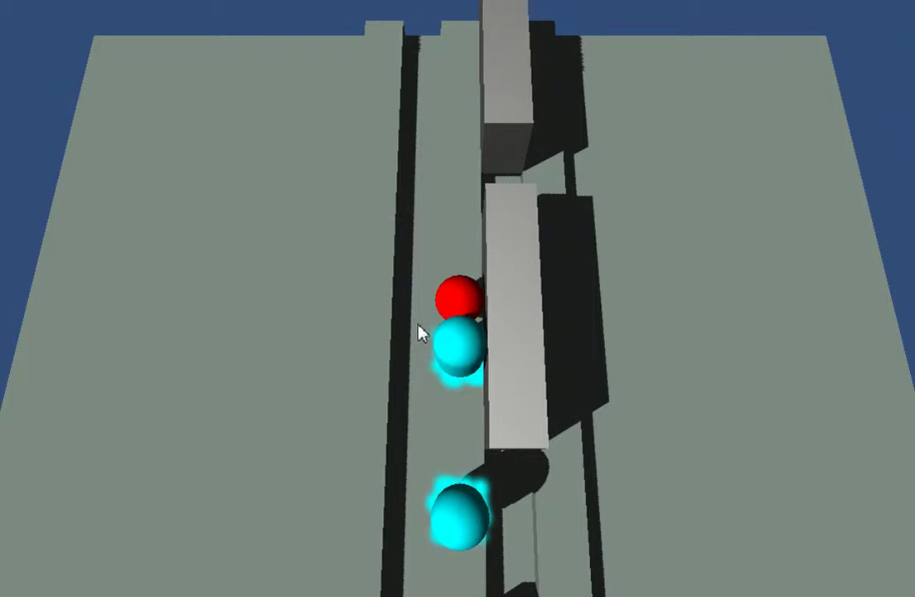
left_click(448, 365)
scroll(452, 356, "down", 5)
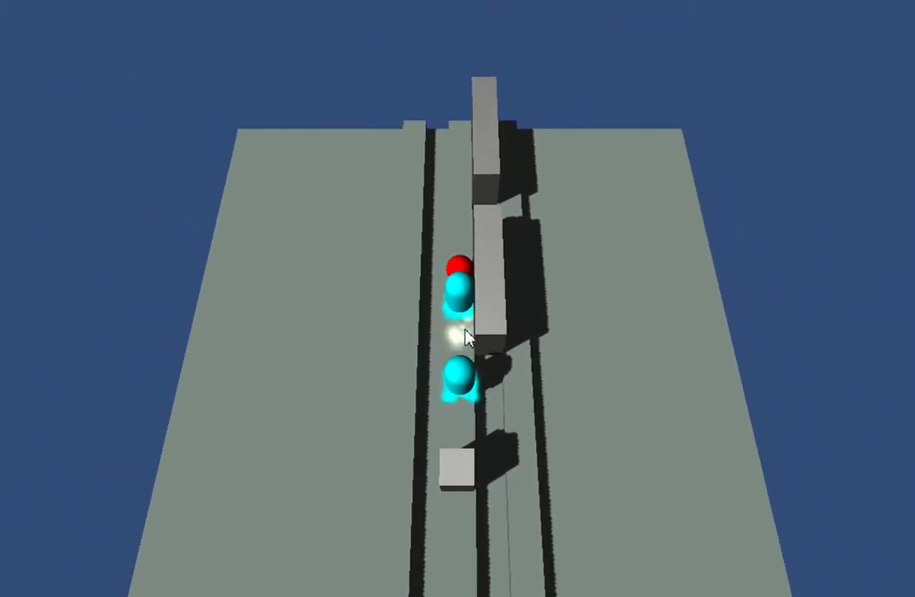
scroll(467, 338, "up", 5)
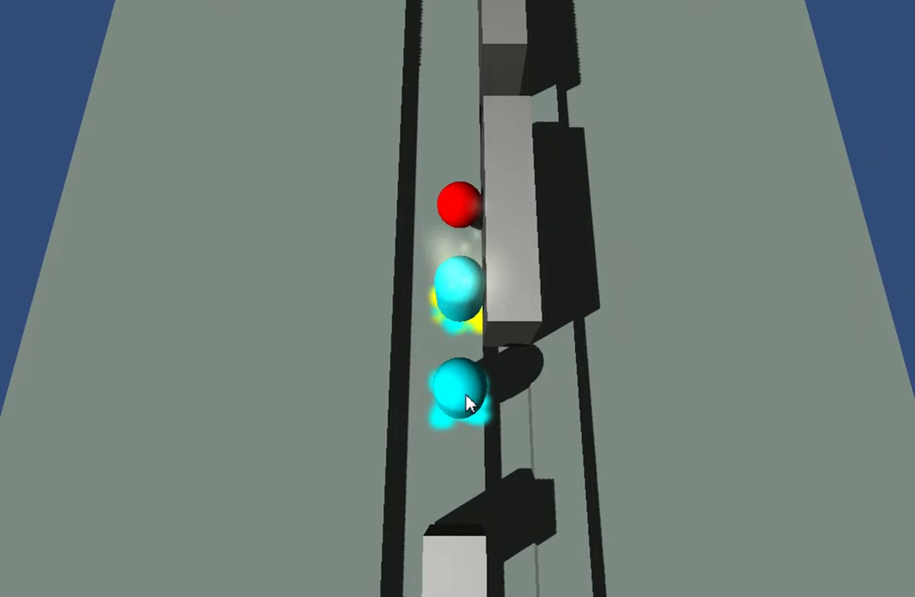
left_click(466, 398)
scroll(466, 398, "down", 5)
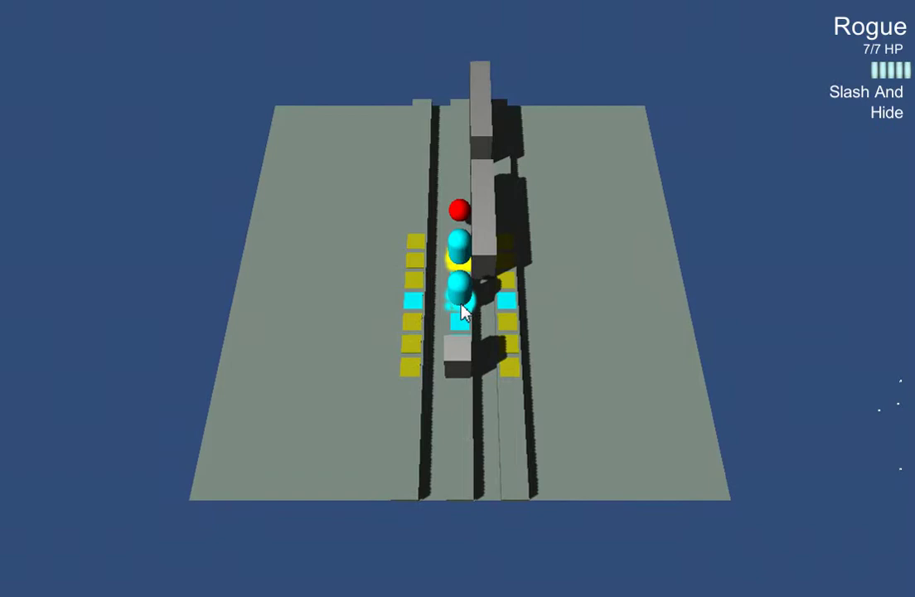
left_click(462, 308)
scroll(498, 530, "up", 5)
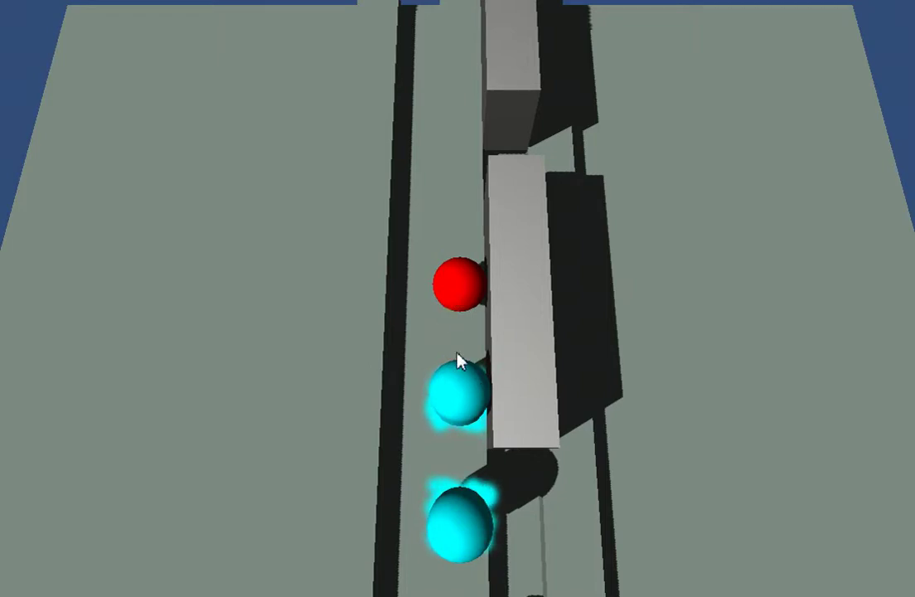
Select the Warrior and arm its Attack And Jump Back ability for targeting.
left_click(457, 396)
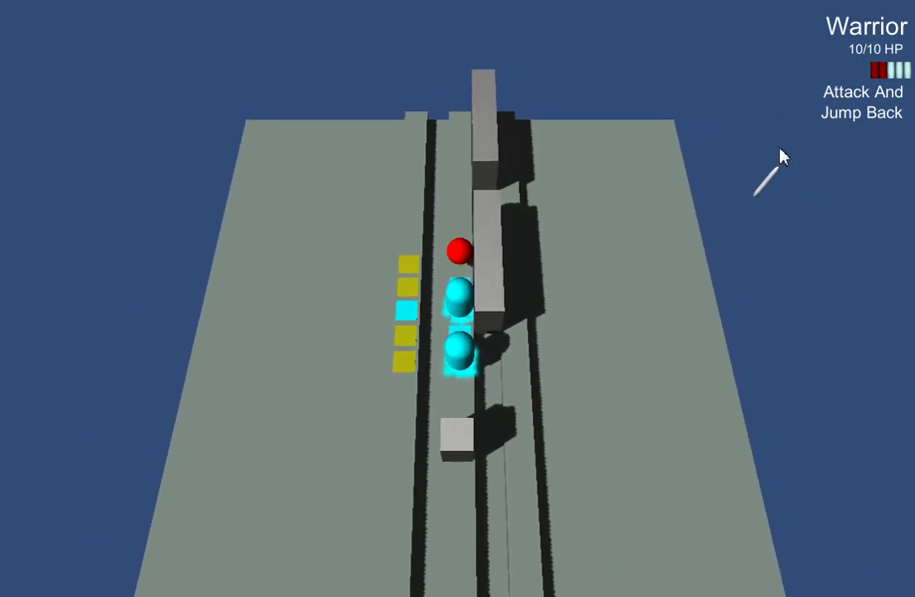
left_click(872, 97)
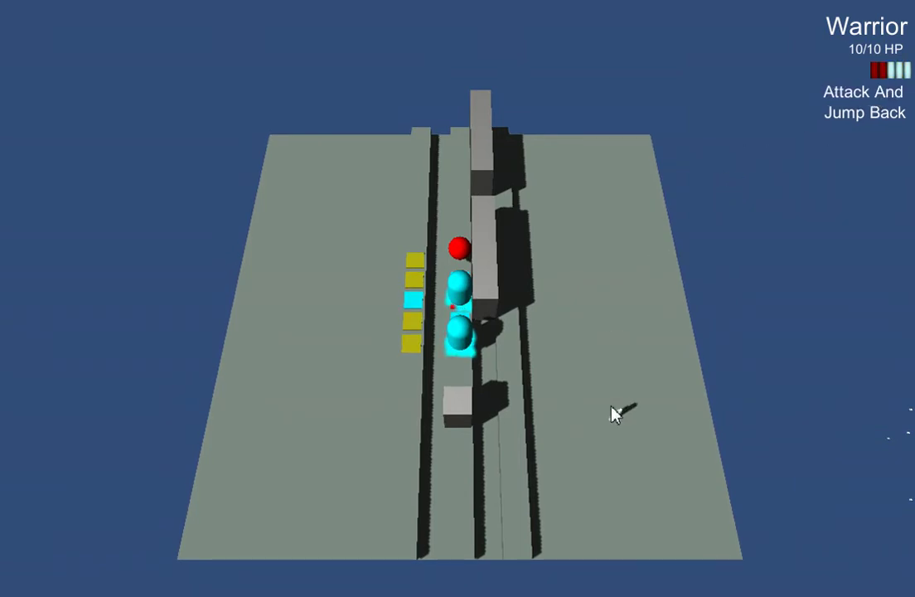